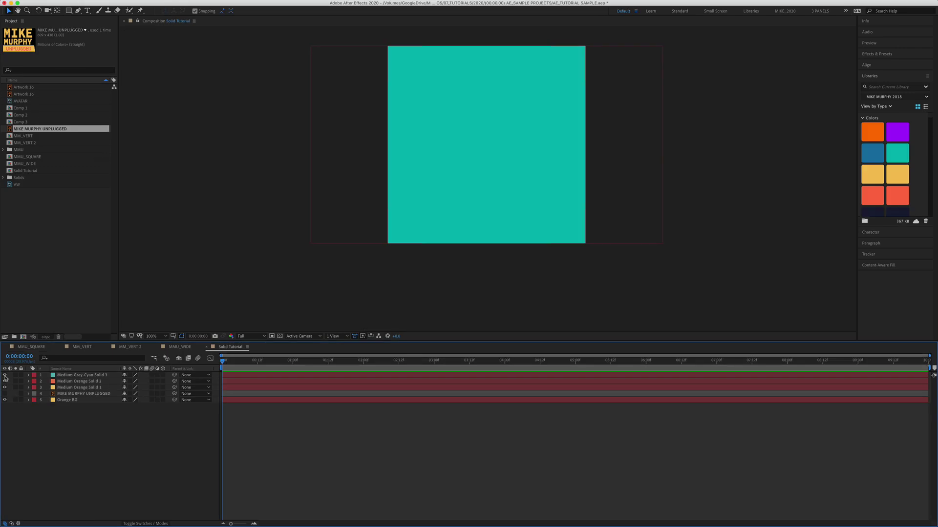
# Turn off visibility of solid layers 1 and 2 to reveal the solids beneath.
pyautogui.click(6, 375)
pyautogui.click(5, 381)
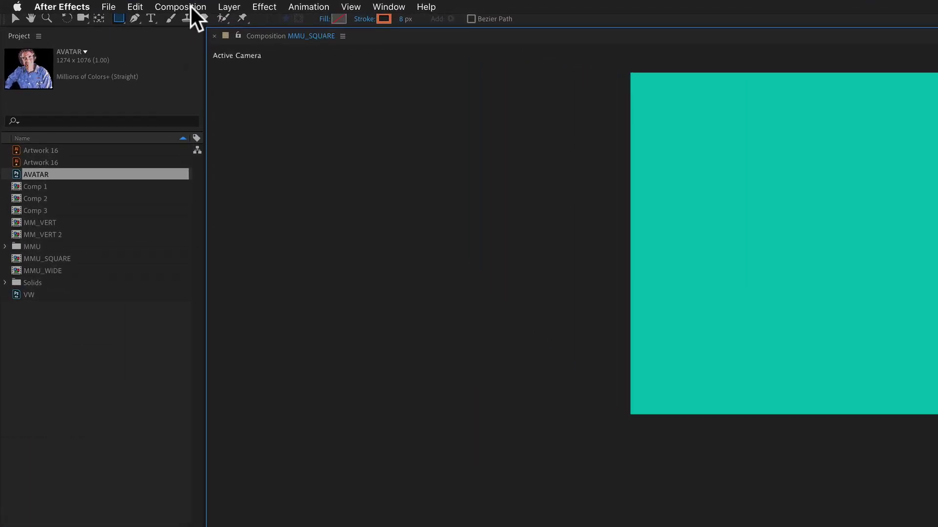
# Create the 1920x1080 'Solid Tutorial' composition with a teal background sampled from the canvas.
pyautogui.click(106, 4)
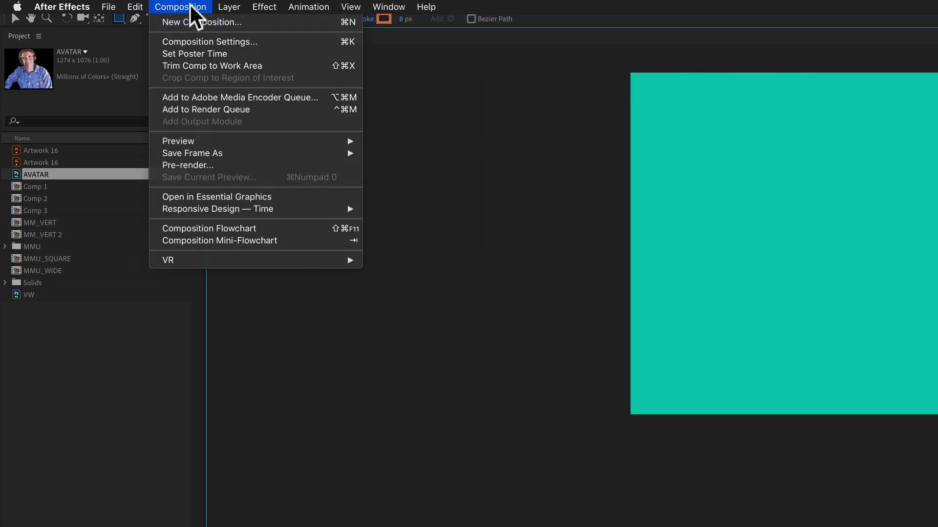
pyautogui.click(181, 7)
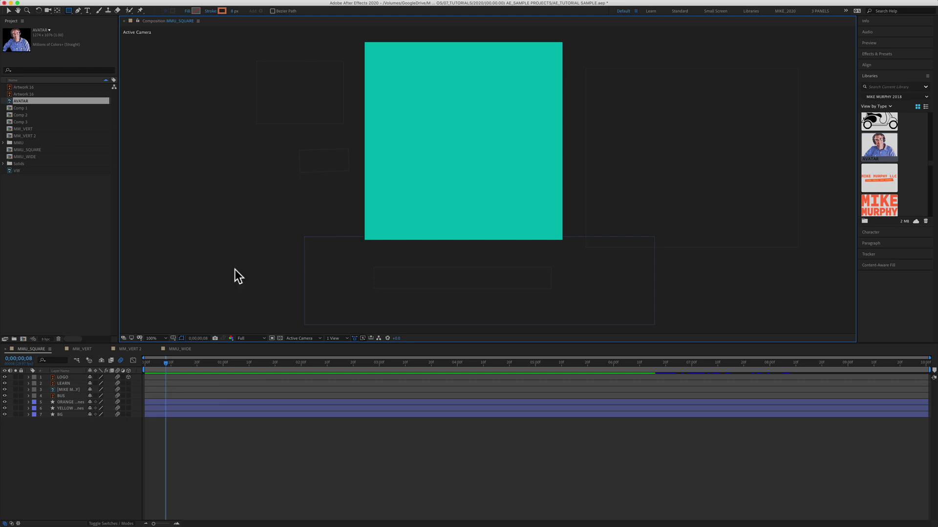
pyautogui.press('super+n')
pyautogui.write('Solid Tutorial')
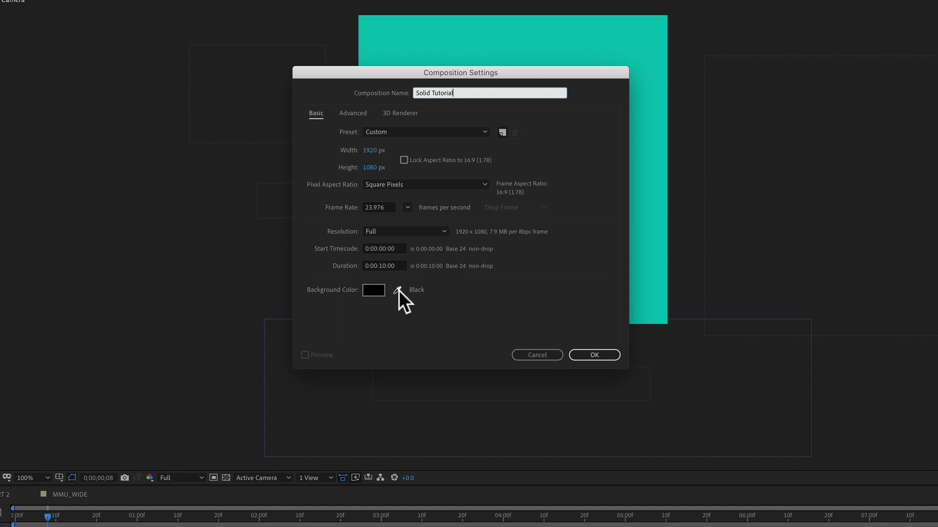
pyautogui.click(399, 289)
pyautogui.click(512, 23)
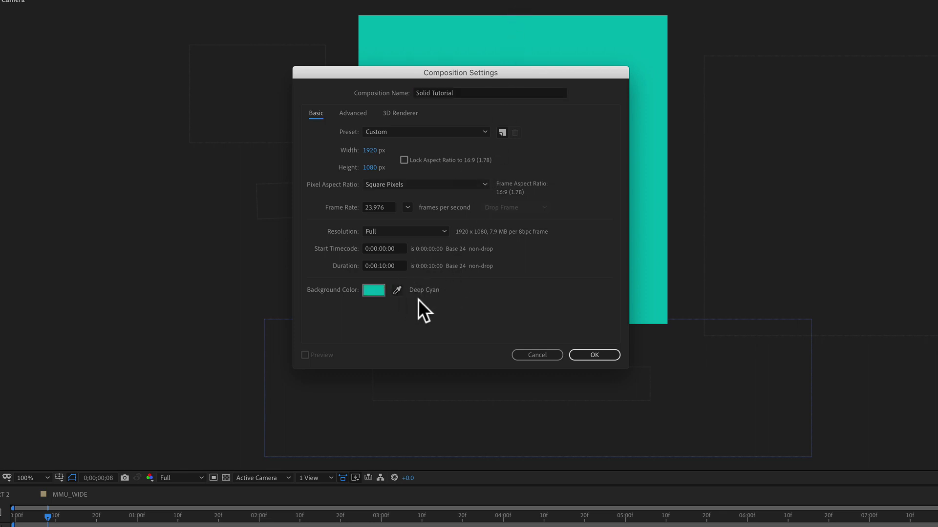
pyautogui.click(594, 355)
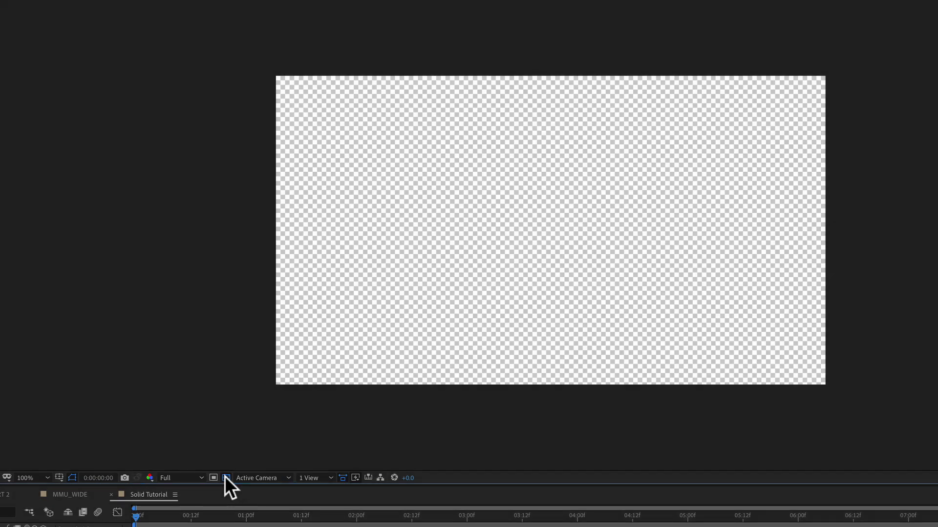
pyautogui.click(225, 477)
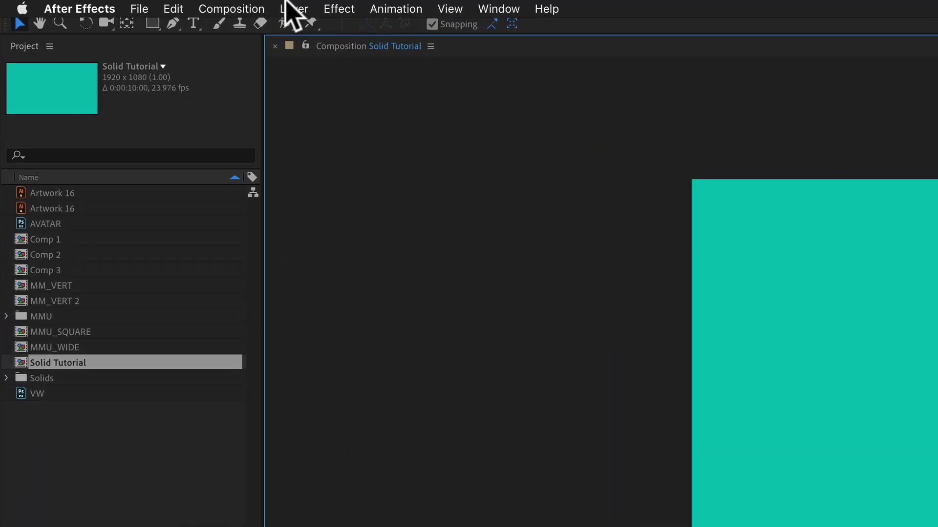
pyautogui.click(293, 9)
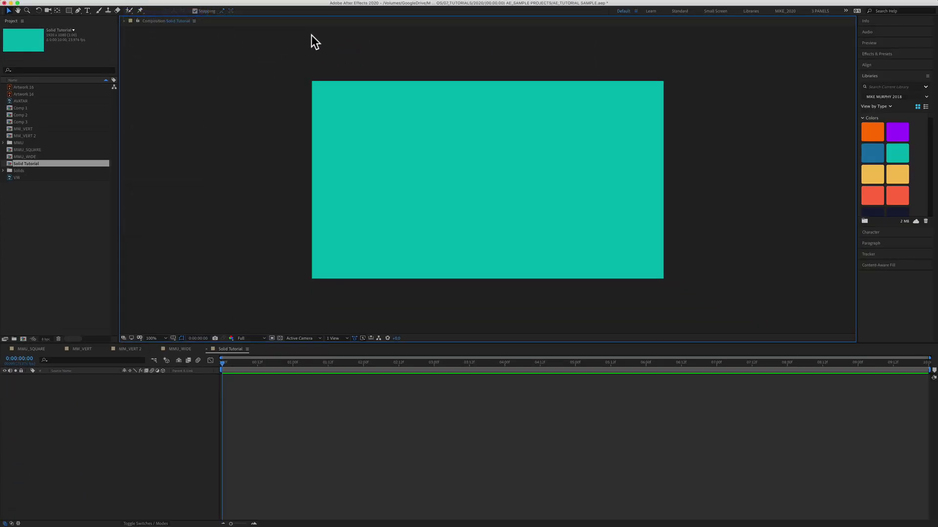
# Start a new solid named 'Orange BG', keep its orange colour, and make it comp size.
pyautogui.press('super+y')
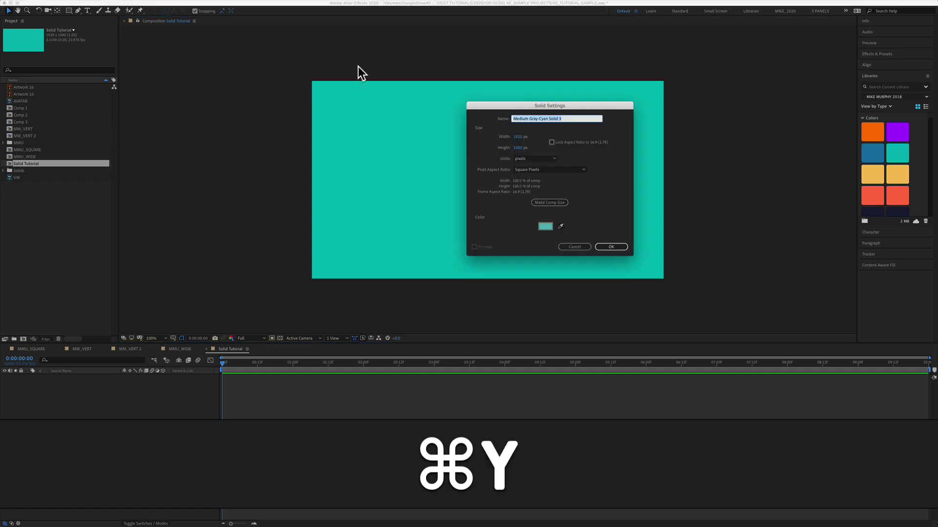
pyautogui.moveTo(506, 106); pyautogui.dragTo(429, 106)
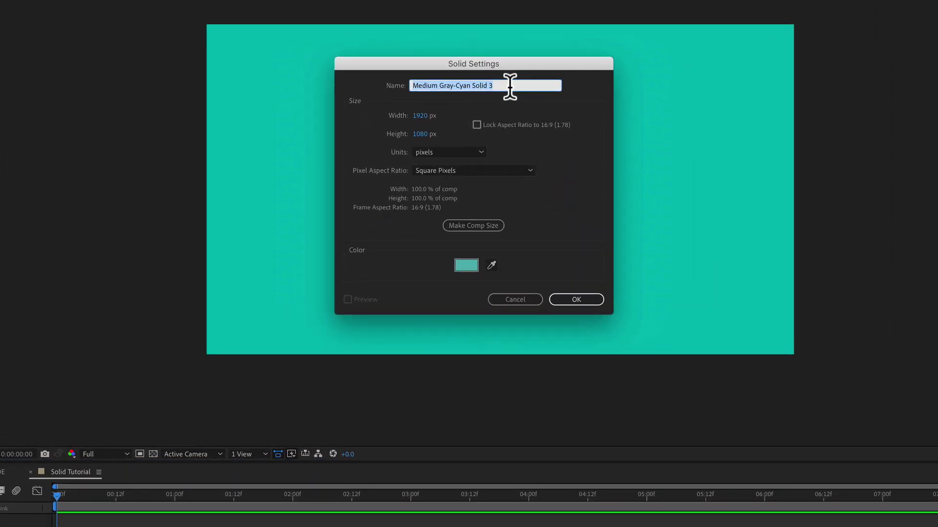
pyautogui.write('Orange BG')
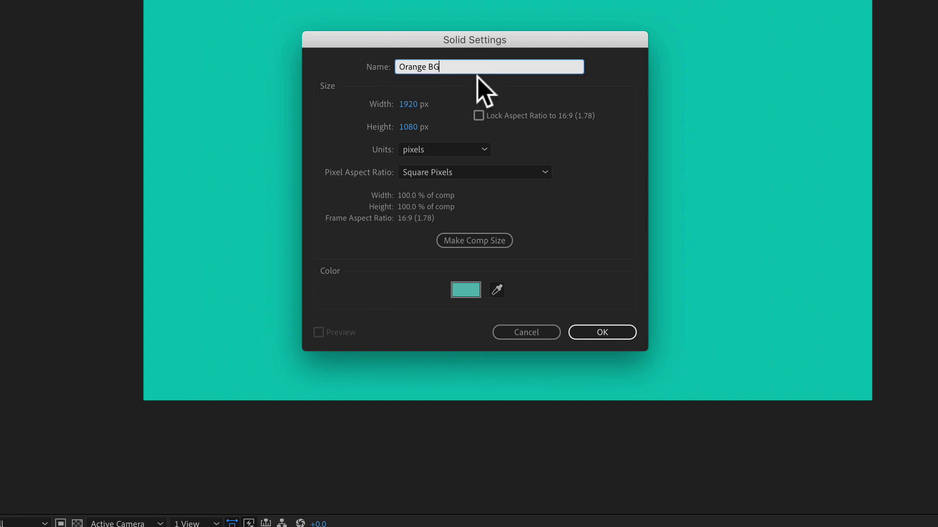
pyautogui.click(498, 291)
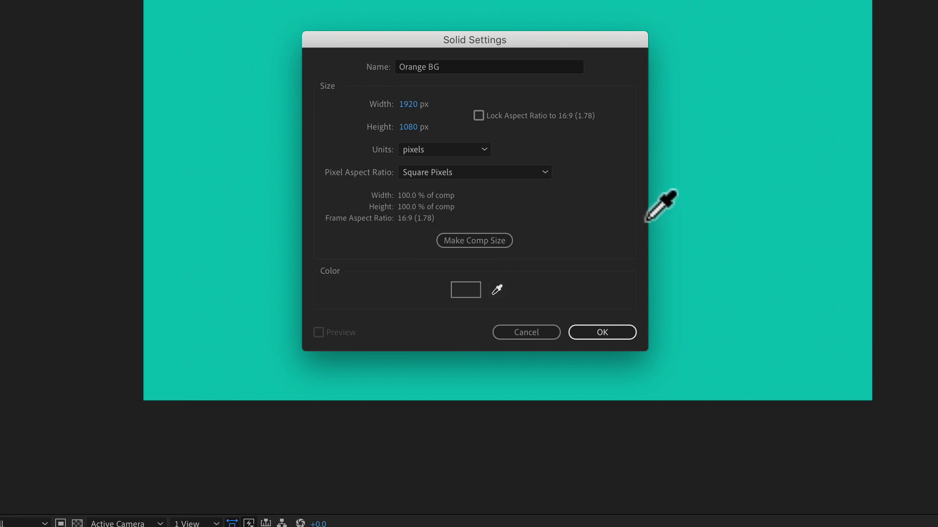
pyautogui.press('Escape')
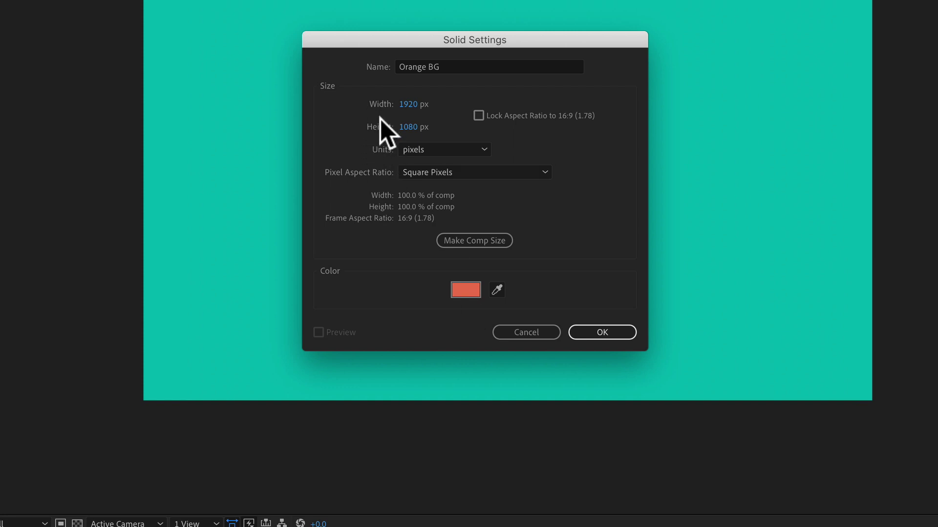
pyautogui.click(500, 246)
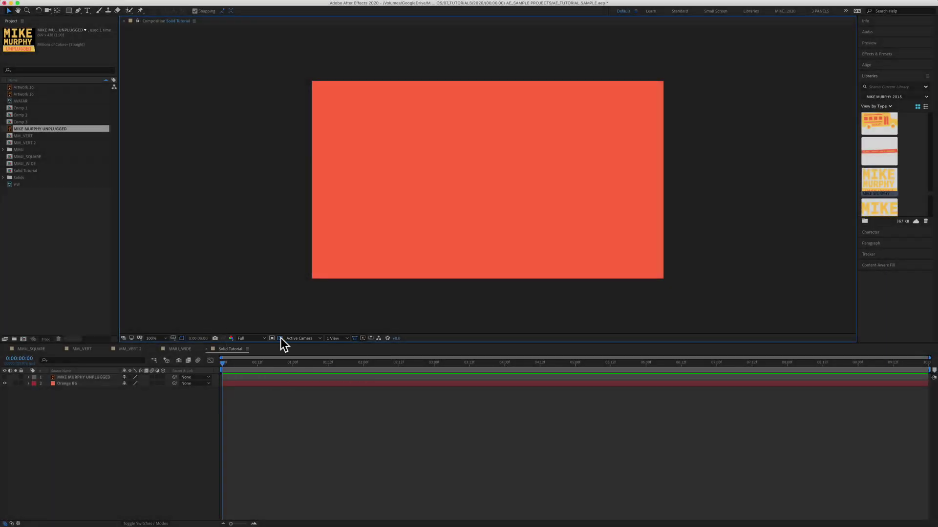
# Select the Orange BG layer in the timeline.
pyautogui.click(67, 384)
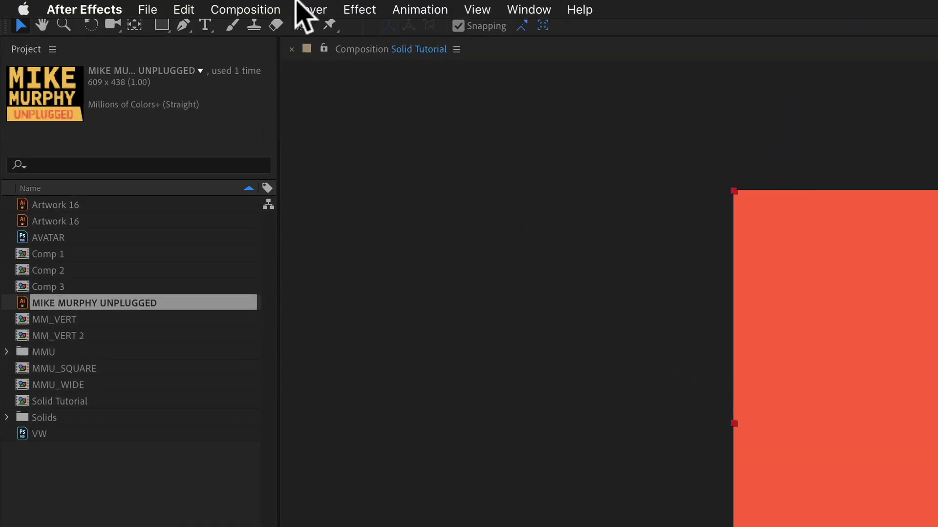
# Open Solid Settings for Orange BG and start sampling a new colour.
pyautogui.click(308, 9)
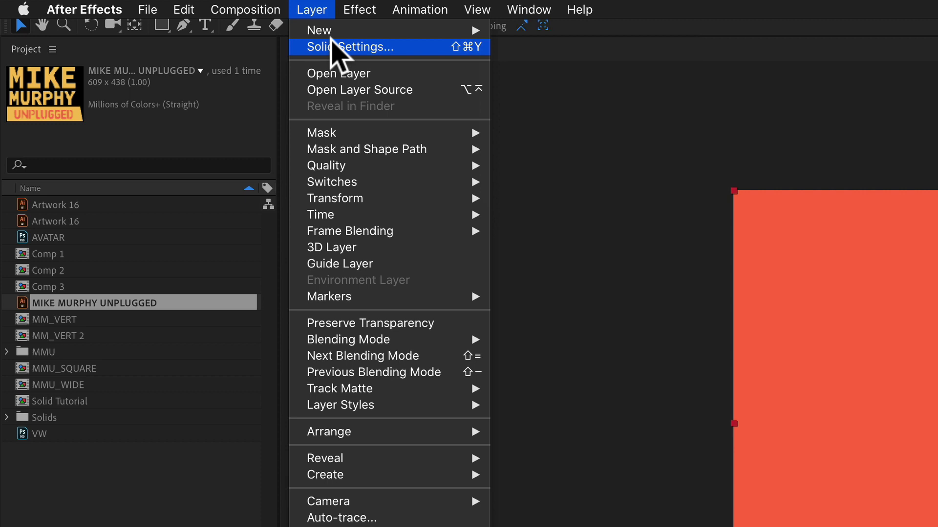
pyautogui.click(602, 135)
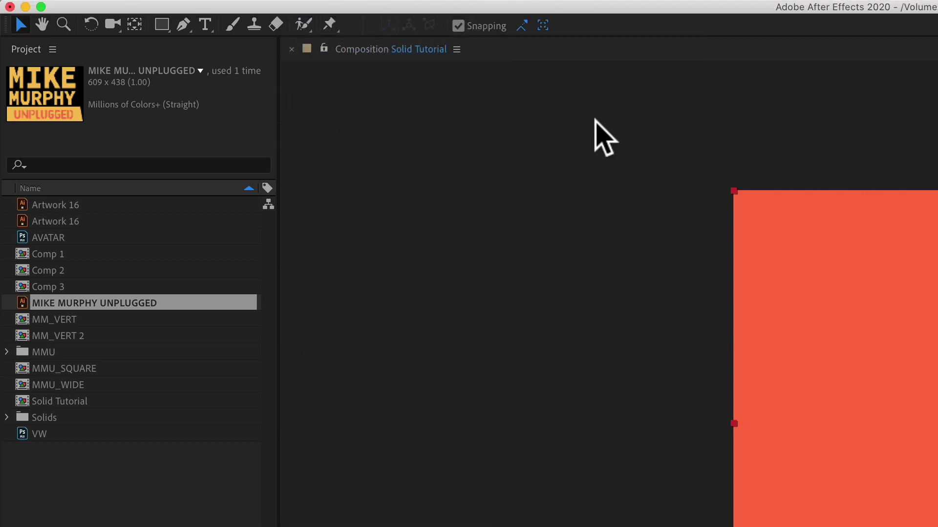
pyautogui.press('shift+super+y')
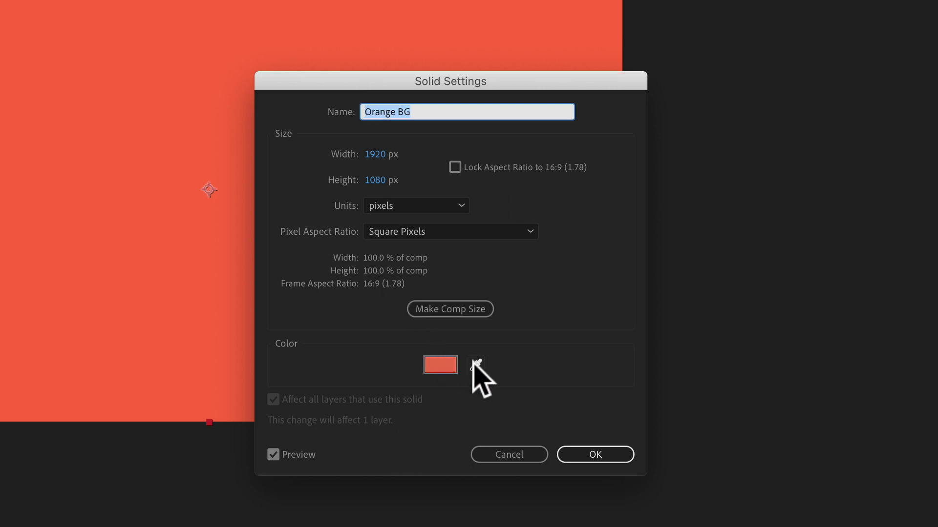
pyautogui.click(477, 365)
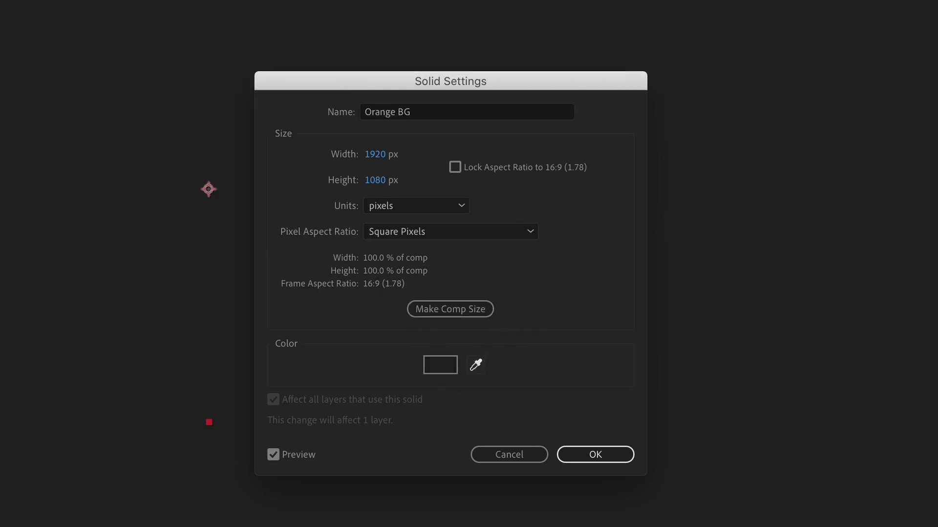
# Apply the sampled yellow swatch to Orange BG, then deselect the layer.
pyautogui.click(207, 190)
pyautogui.click(652, 292)
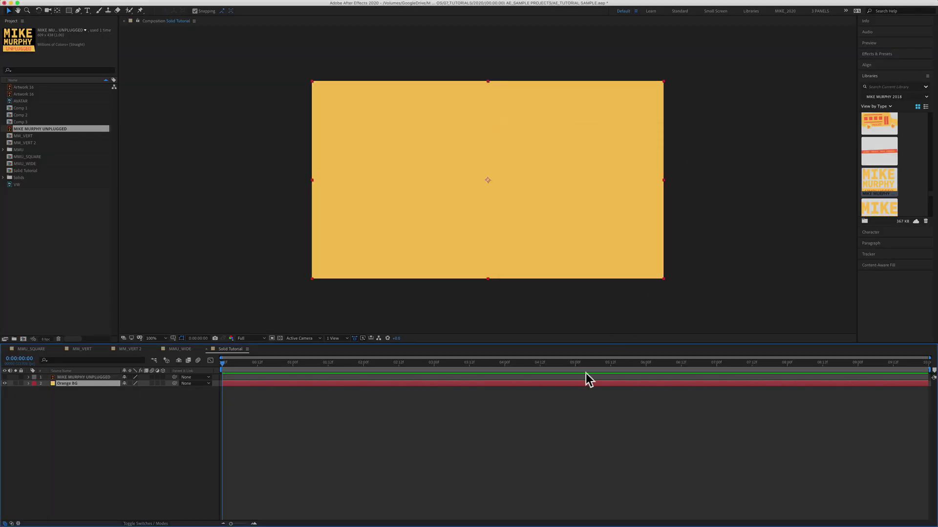
pyautogui.click(42, 395)
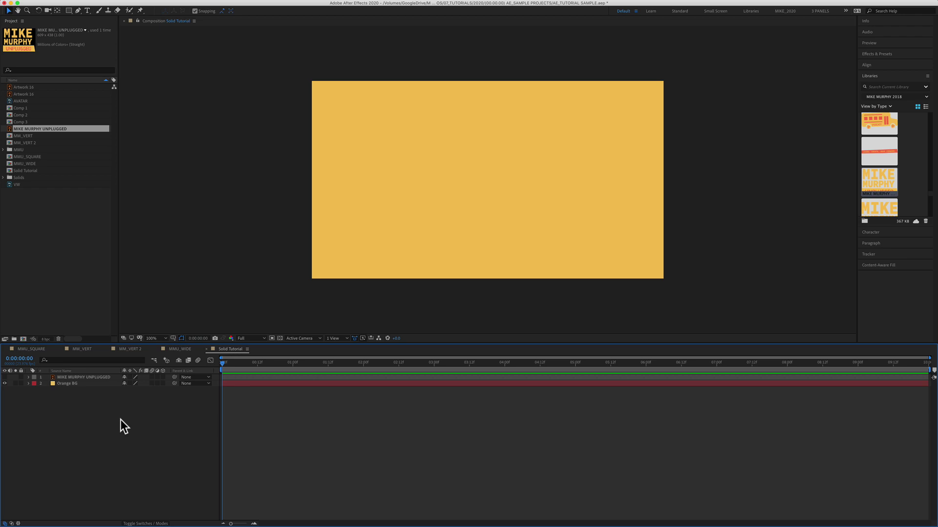
# Create another solid layer with Cmd+Y, opening settings for 'Medium Orange Solid 1'.
pyautogui.press('super+y')
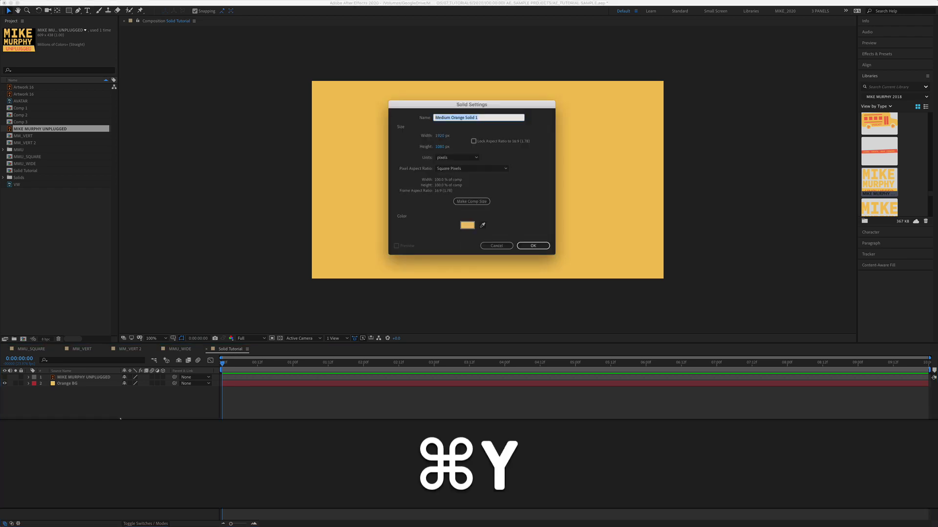